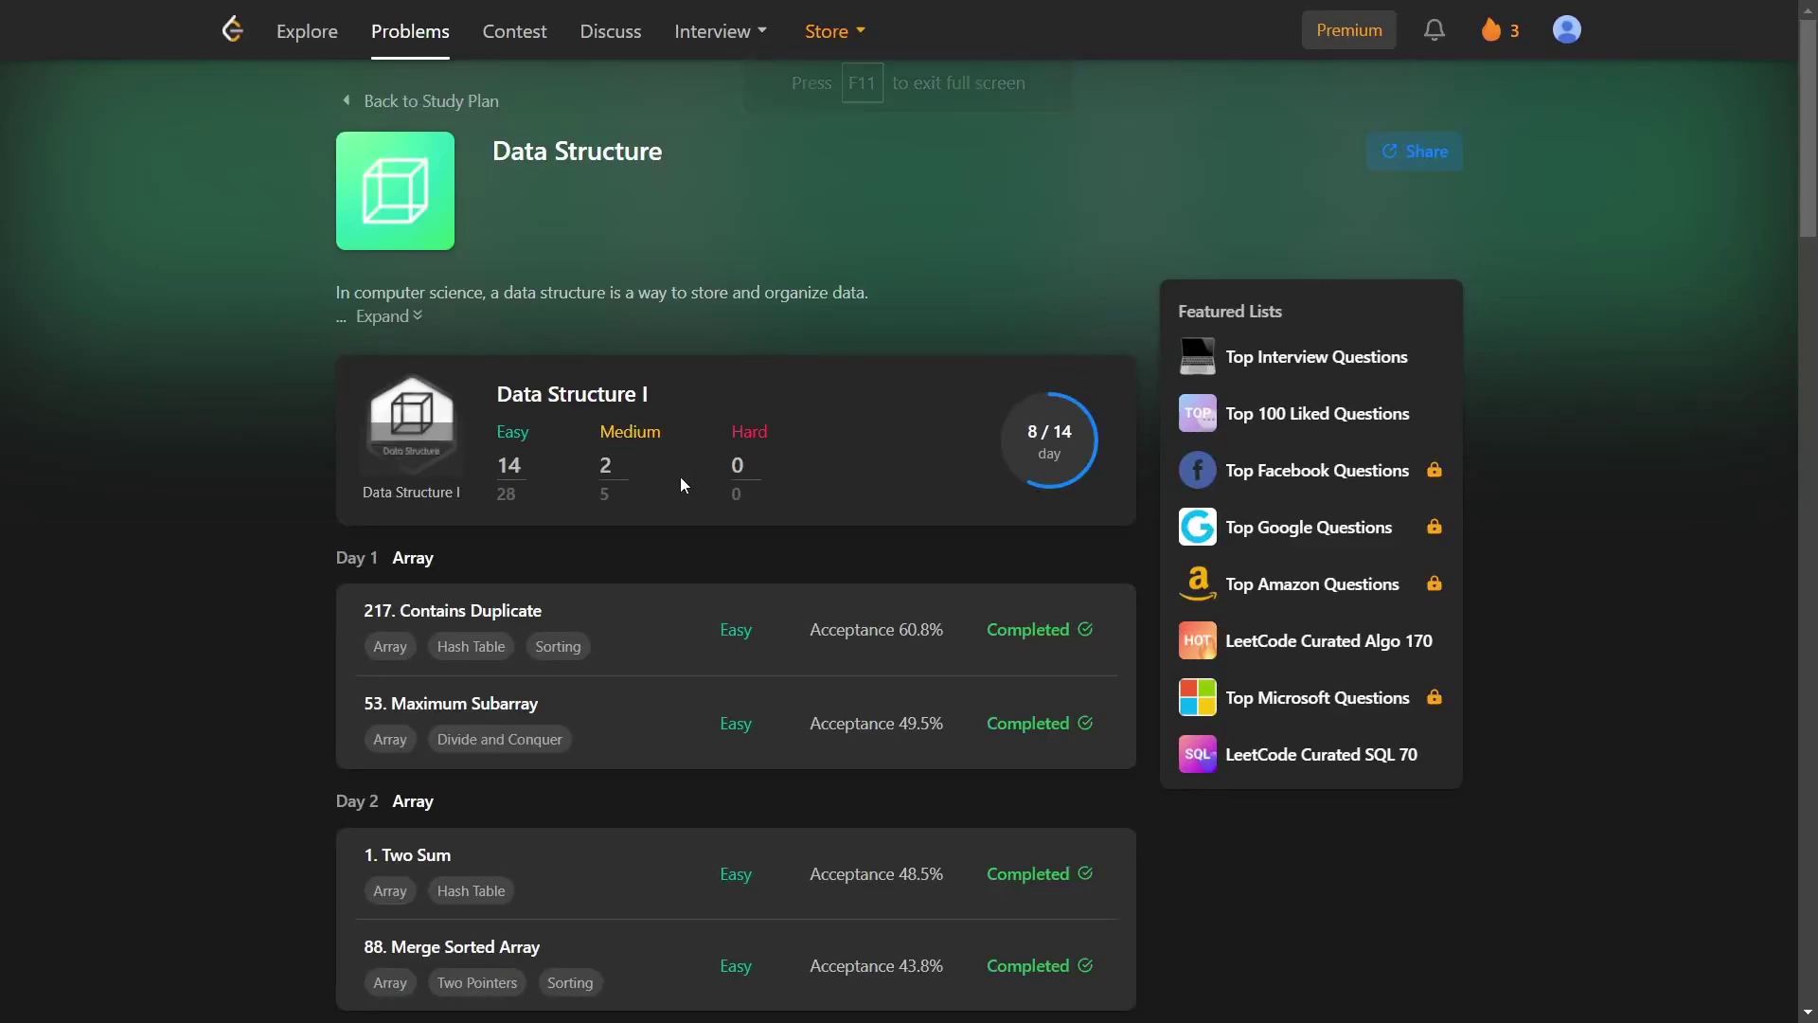
scroll(692, 468, "down", 8)
scroll(681, 484, "down", 3)
scroll(681, 484, "down", 3)
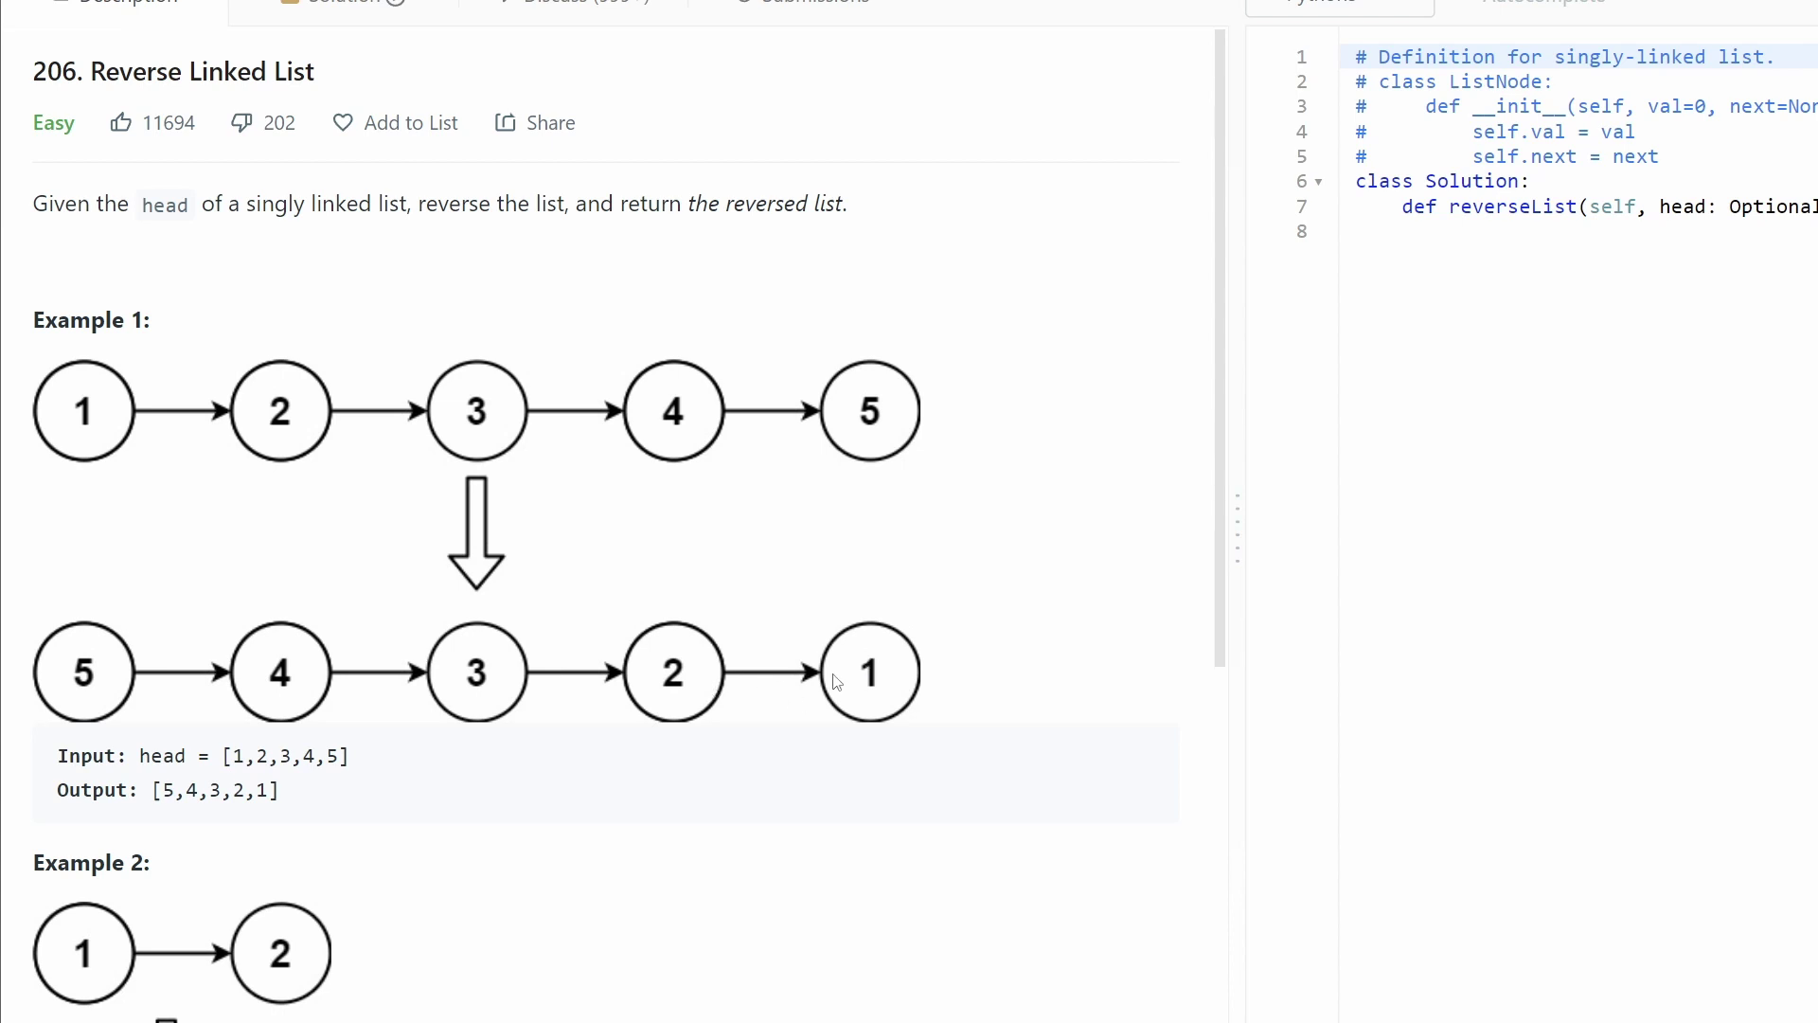
Write 'prev = None' and 'curr = head' at the top of reverseList, correcting typos.
left_click(1647, 301)
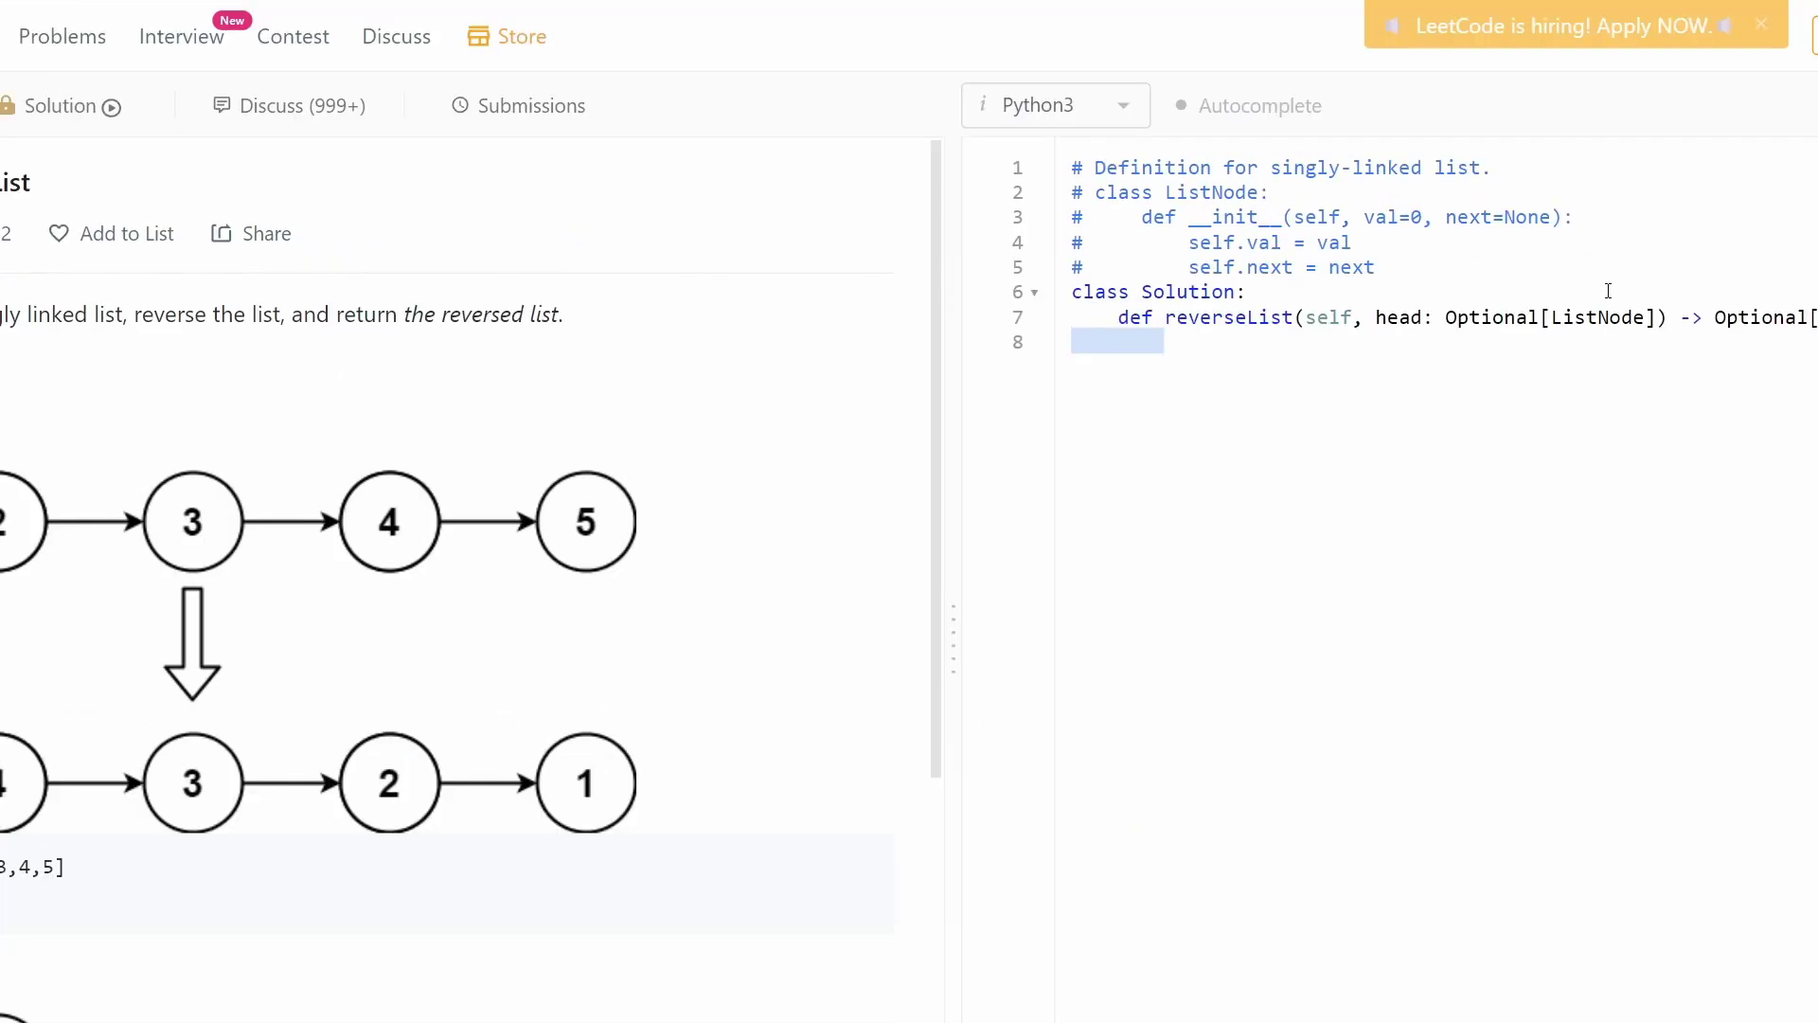
type("prev =")
key("BackSpace")
key("BackSpace")
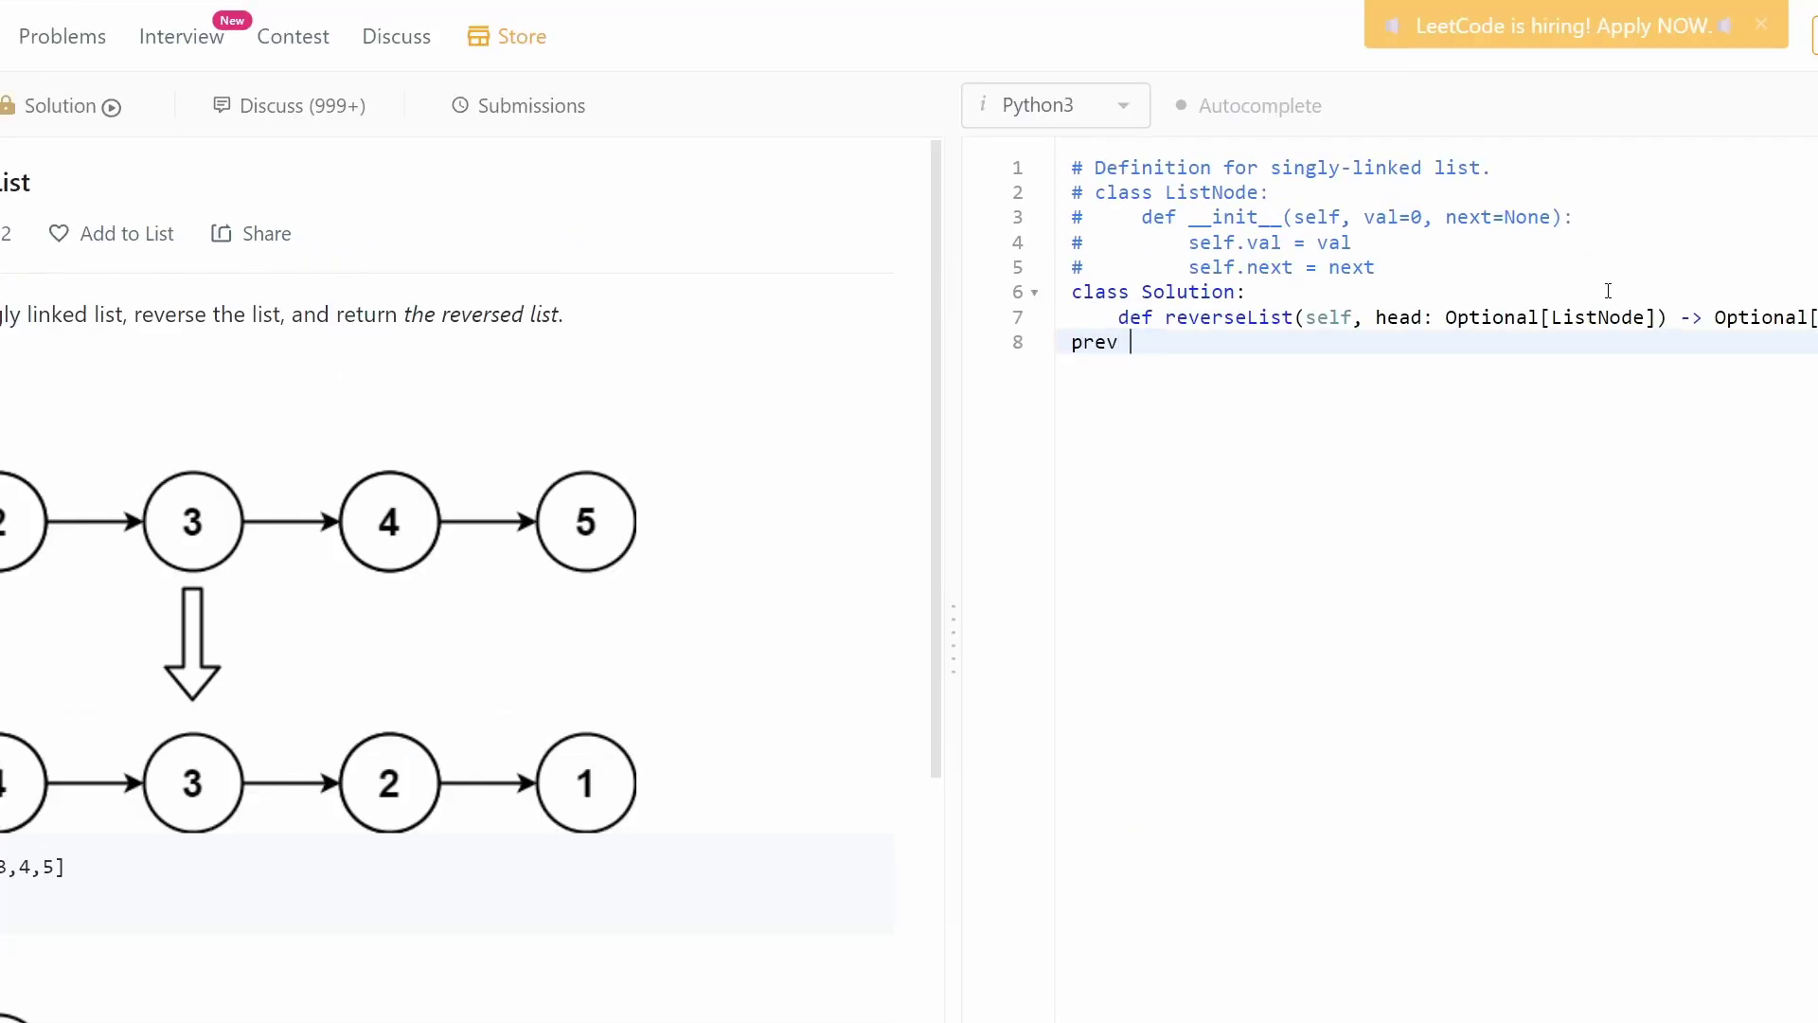
key("BackSpace")
key("BackSpace")
key("BackSpace")
key("BackSpace")
key("BackSpace")
key("Return")
type("prev = Non")
type("e")
key("Return")
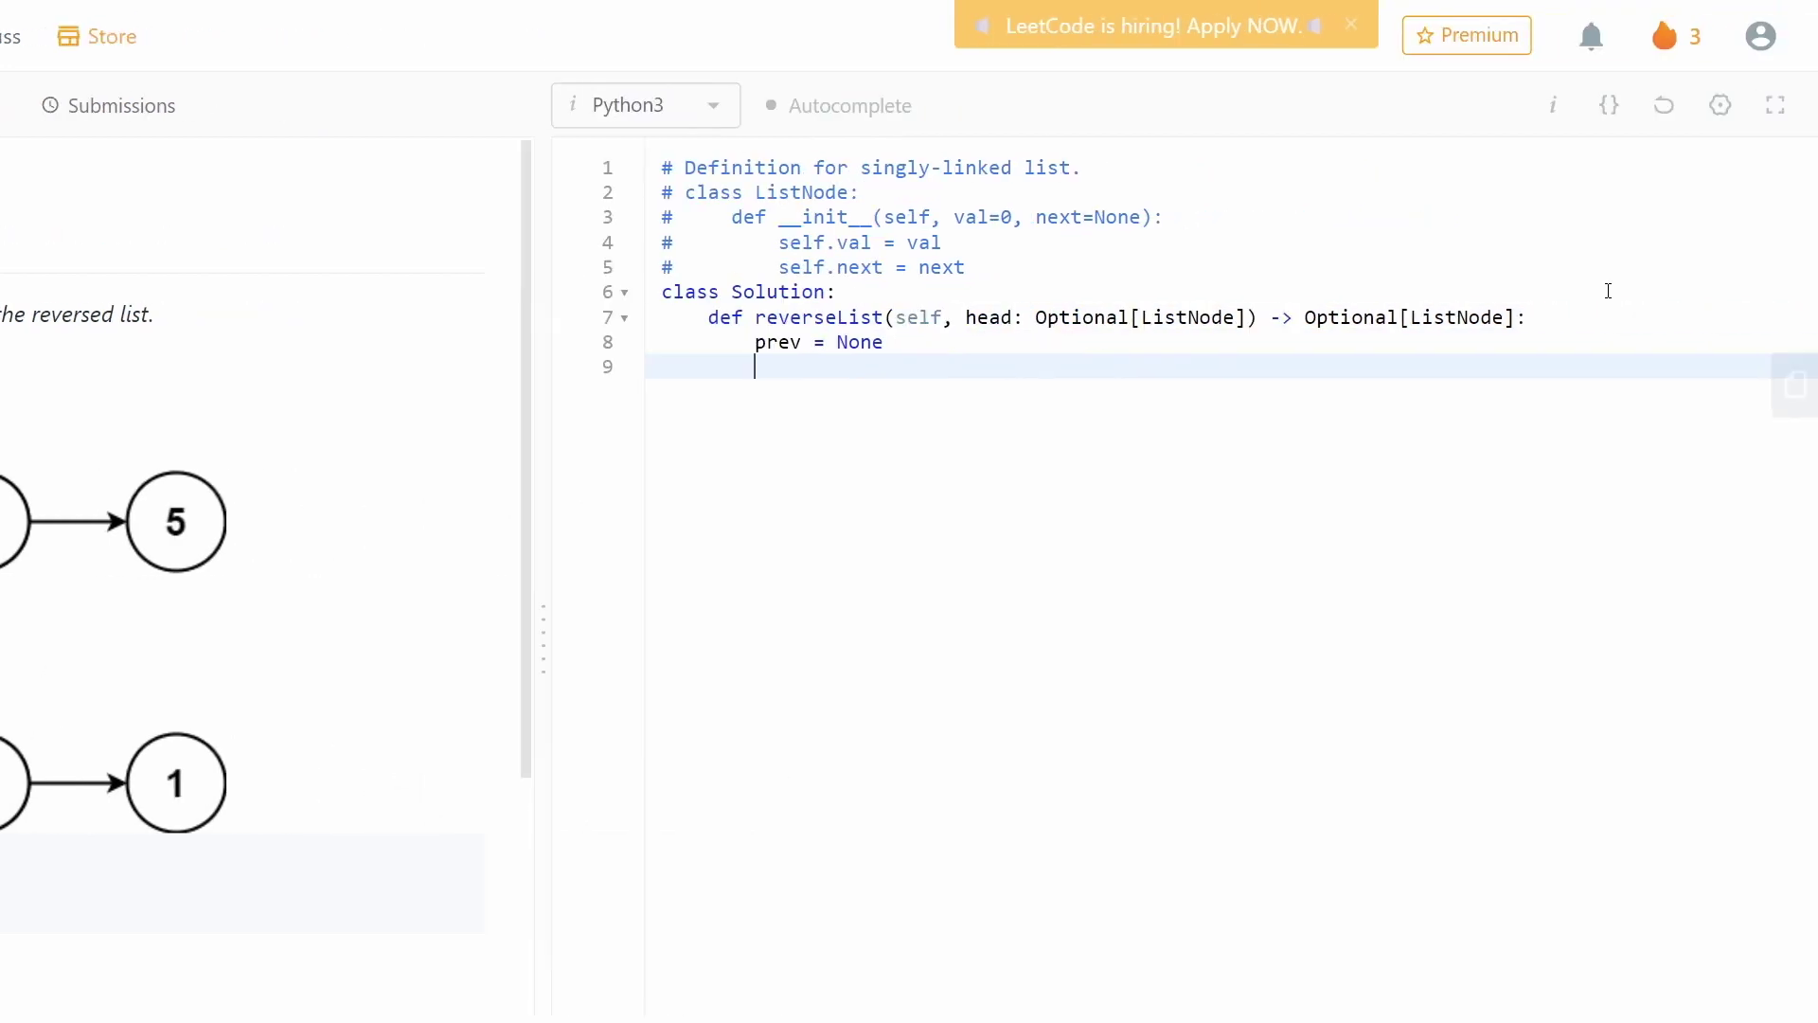
type("cur")
key("BackSpace")
type("u")
key("BackSpace")
key("BackSpace")
type("urr = ")
type("head")
key("Return")
type("while")
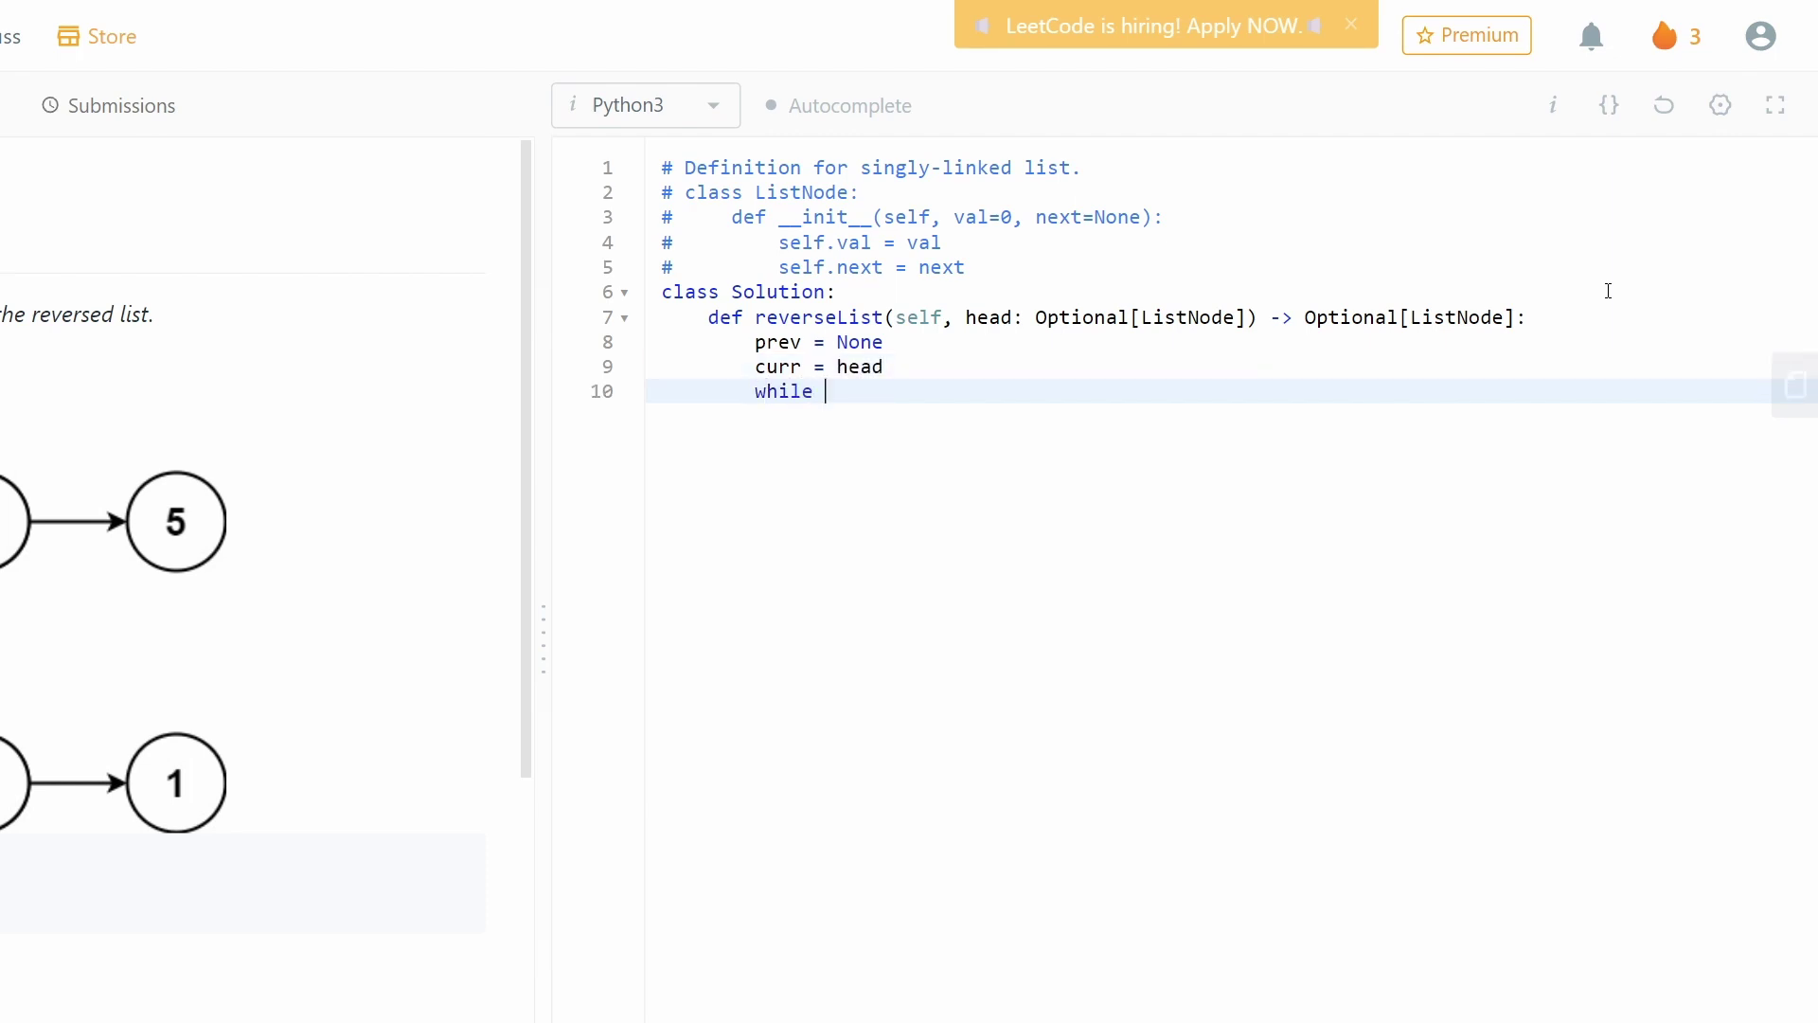
type(" curr:")
Write the while curr loop: tmp = curr.next, curr.next = prev, prev = curr, curr = tmp; dedent for return.
key("Return")
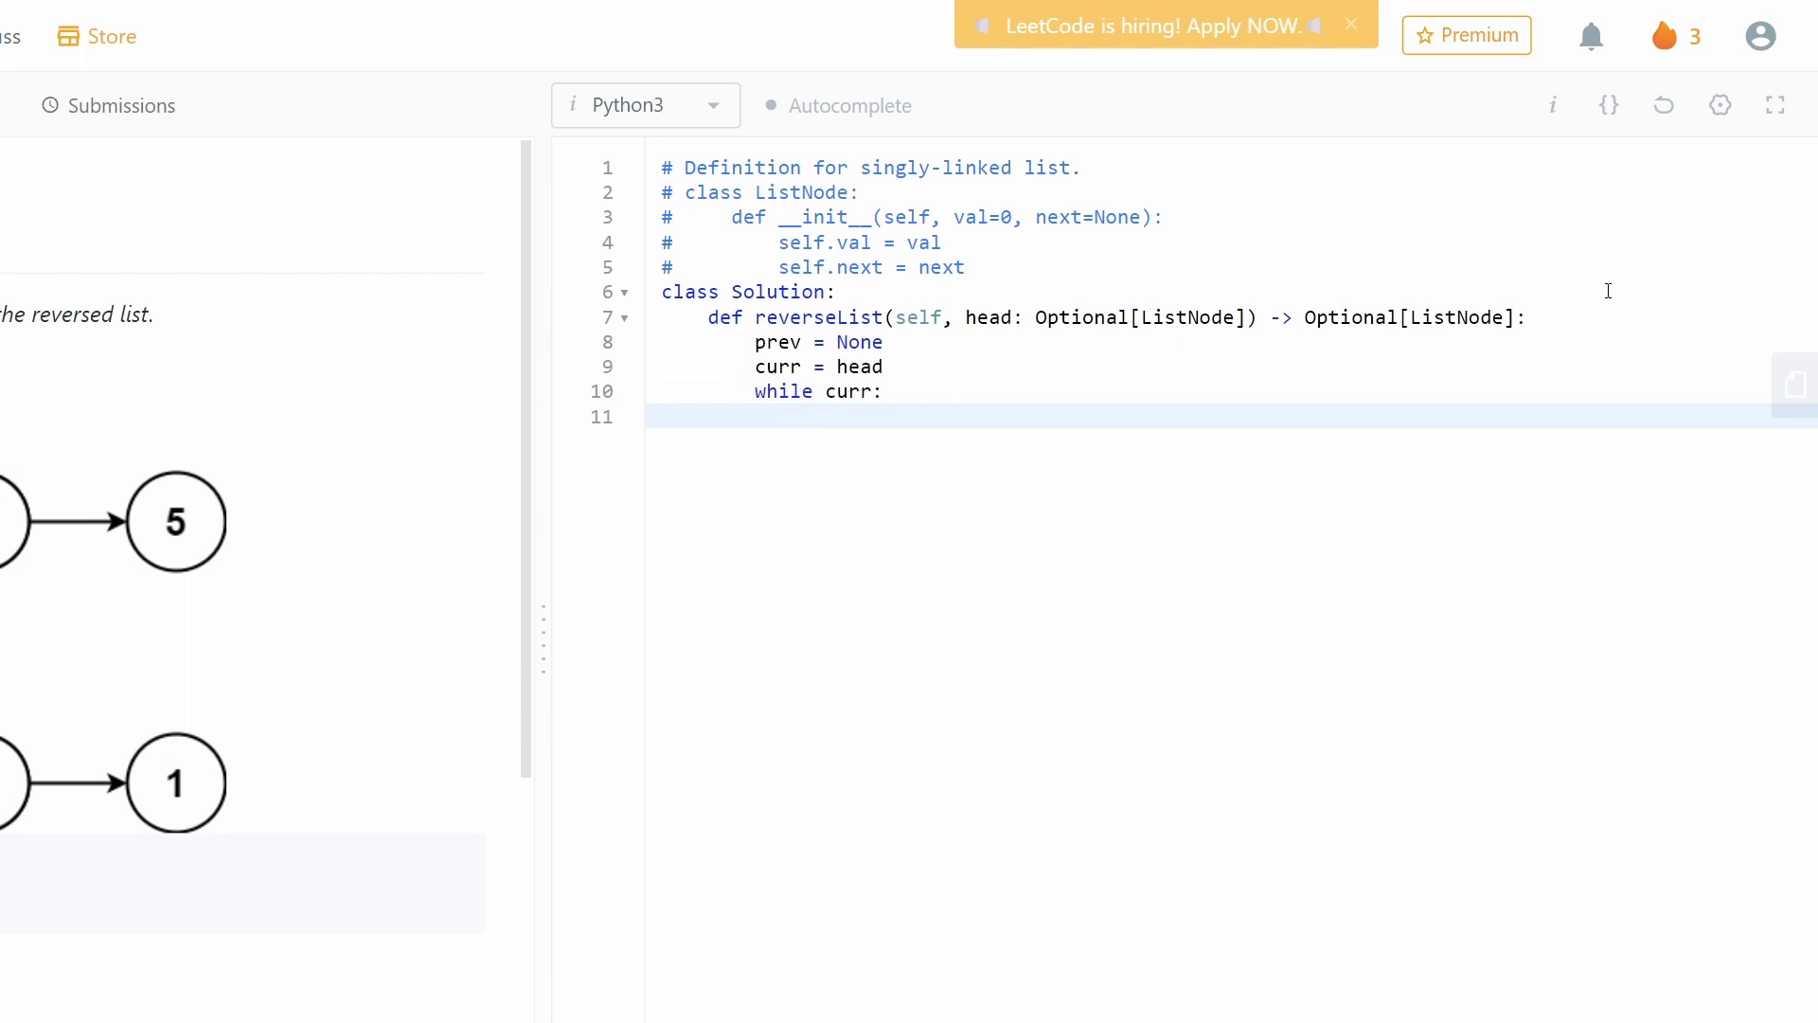
type("tmp = ")
type("curr.")
type("next")
key("Return")
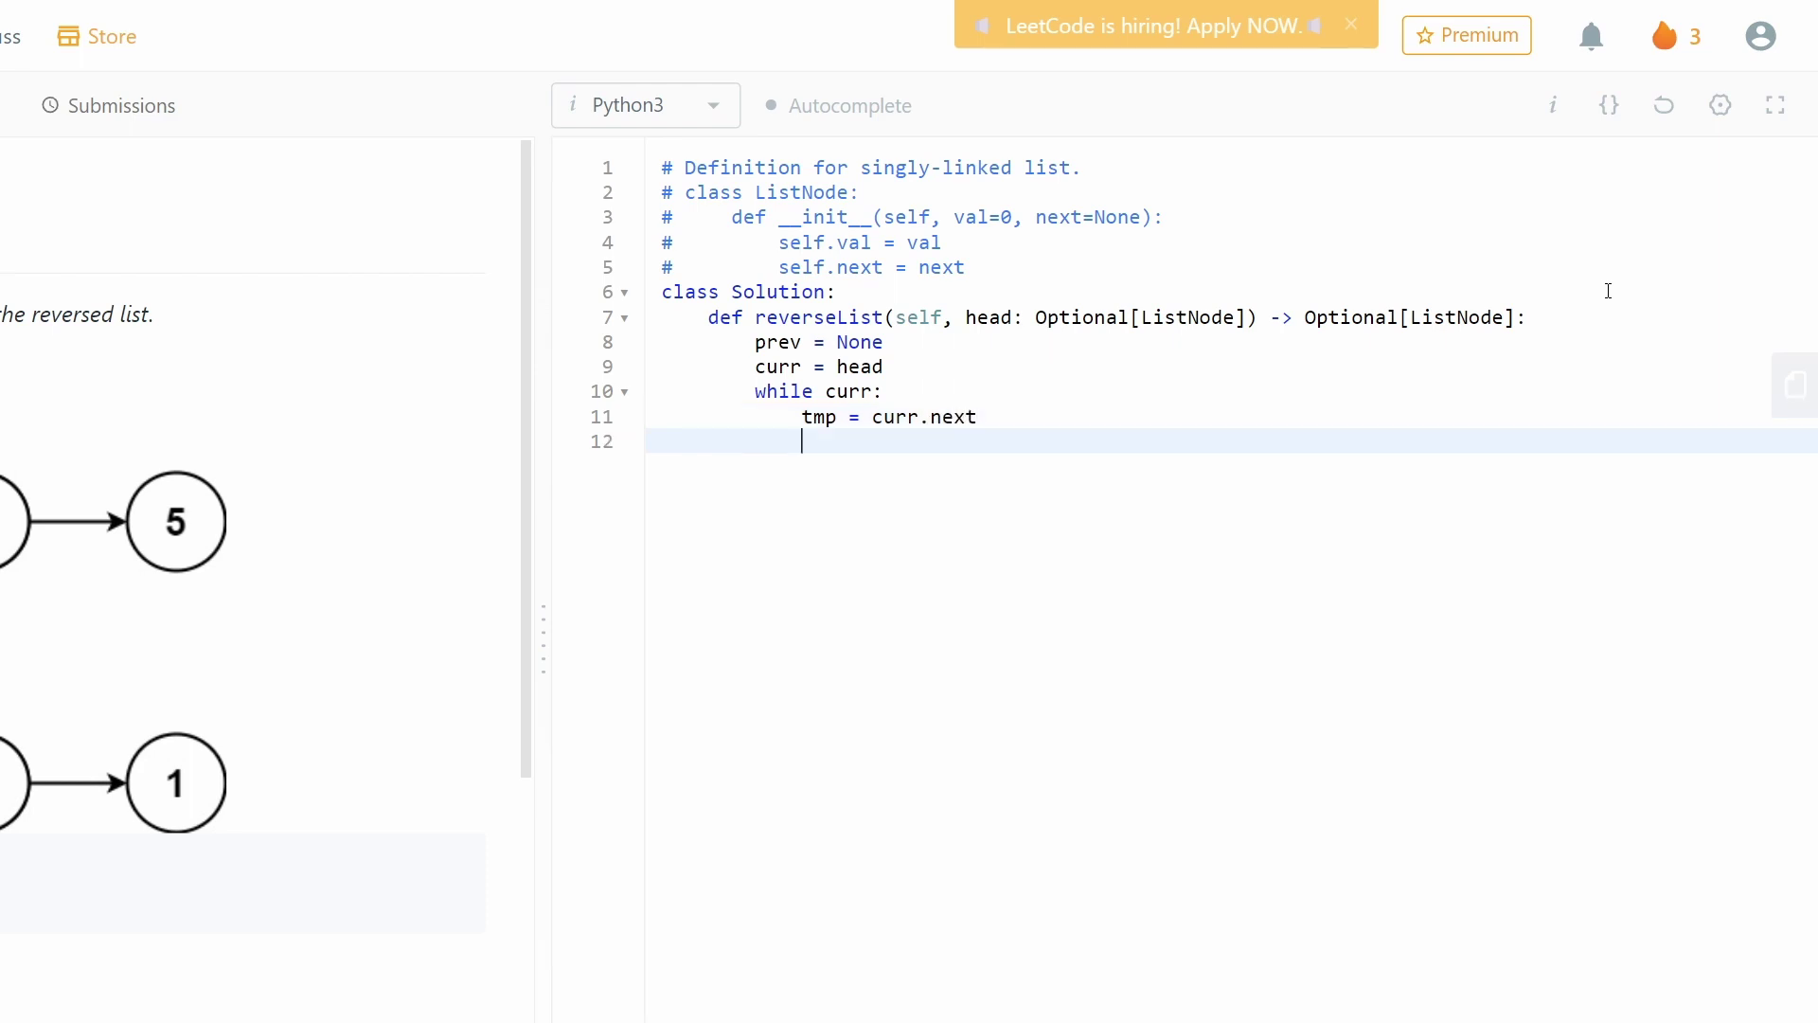
type("curr0.")
key("BackSpace")
key("BackSpace")
type(".next ")
type("= prev")
key("Return")
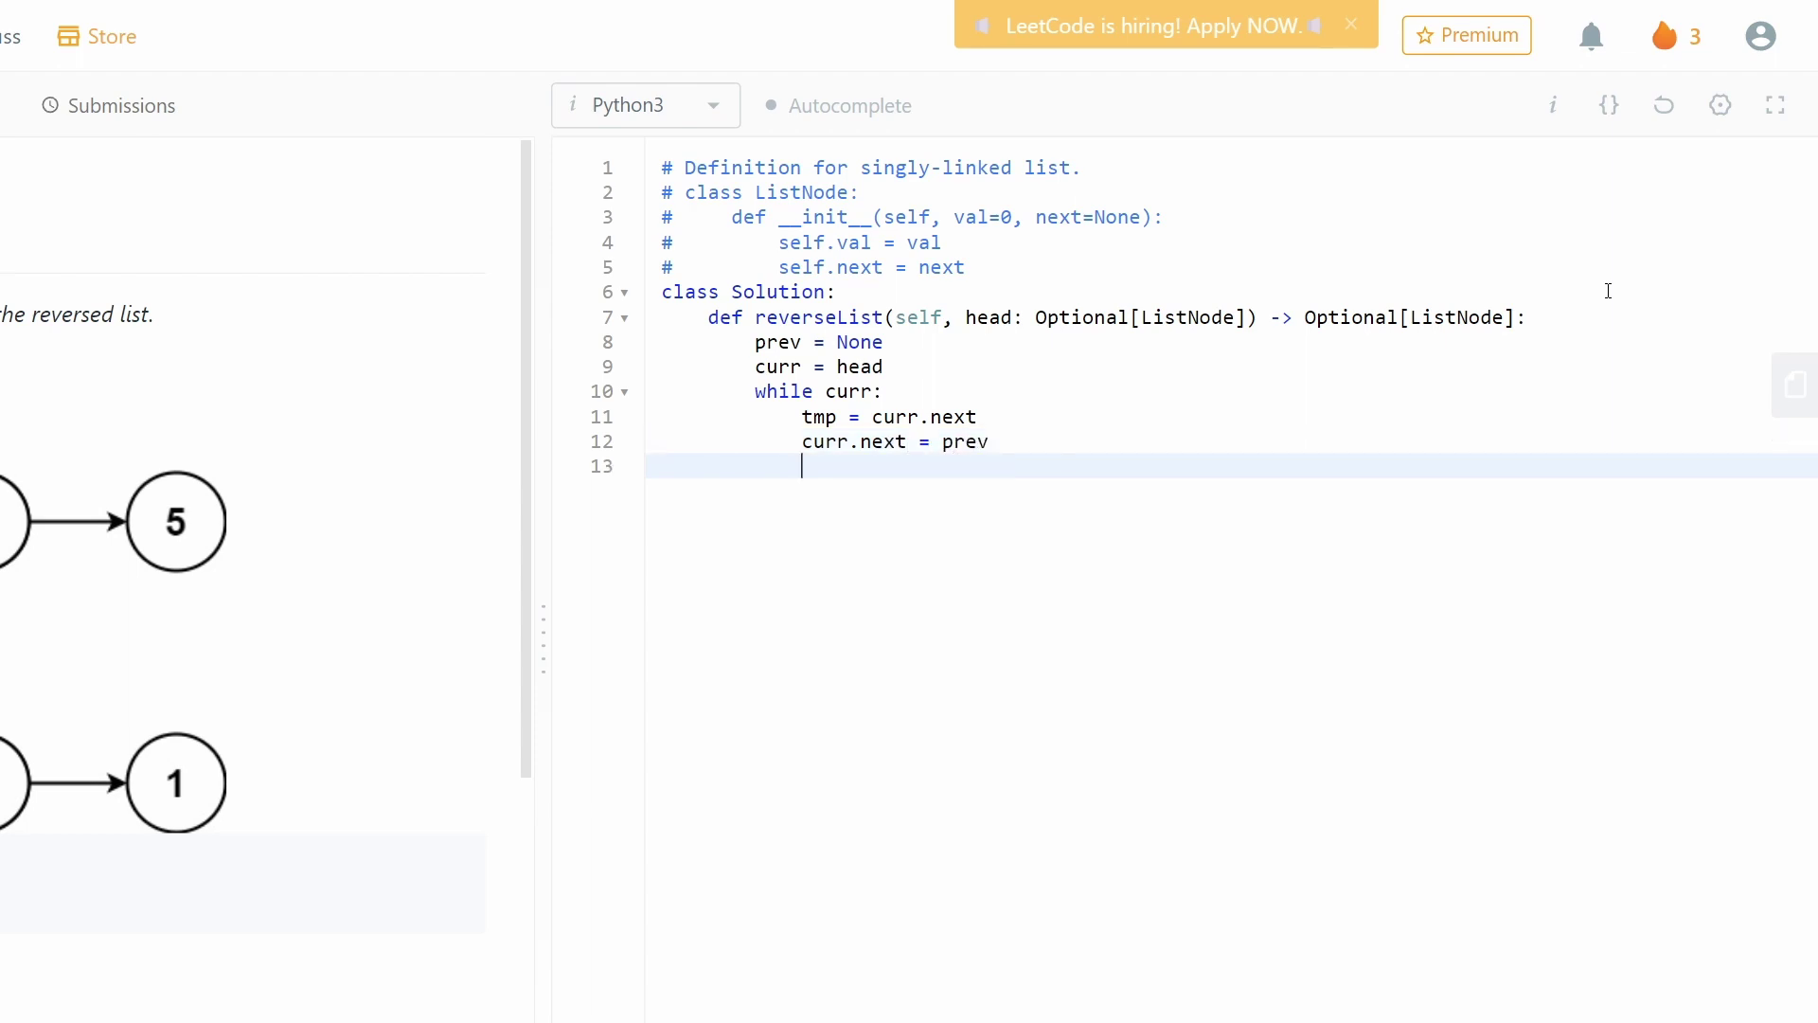
type("prev = c")
type("urr")
key("Return")
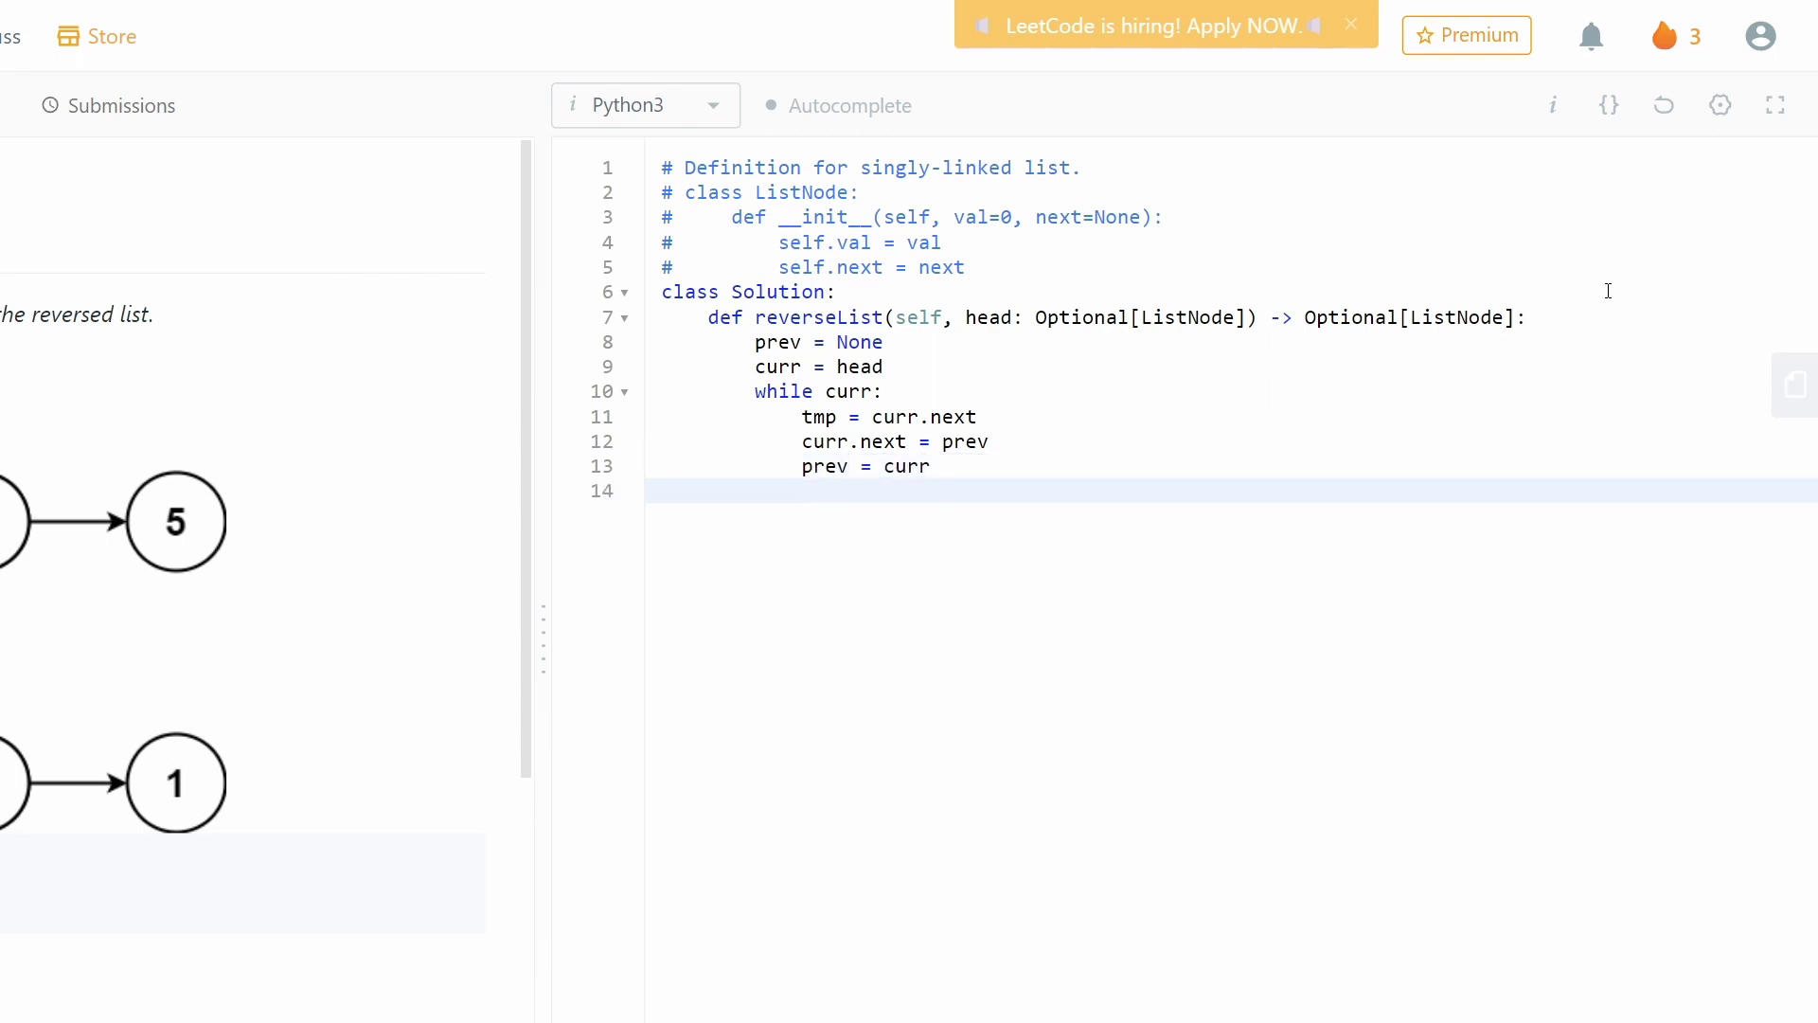
type("curr = t")
type("mp")
key("Return")
key("BackSpace")
type("re")
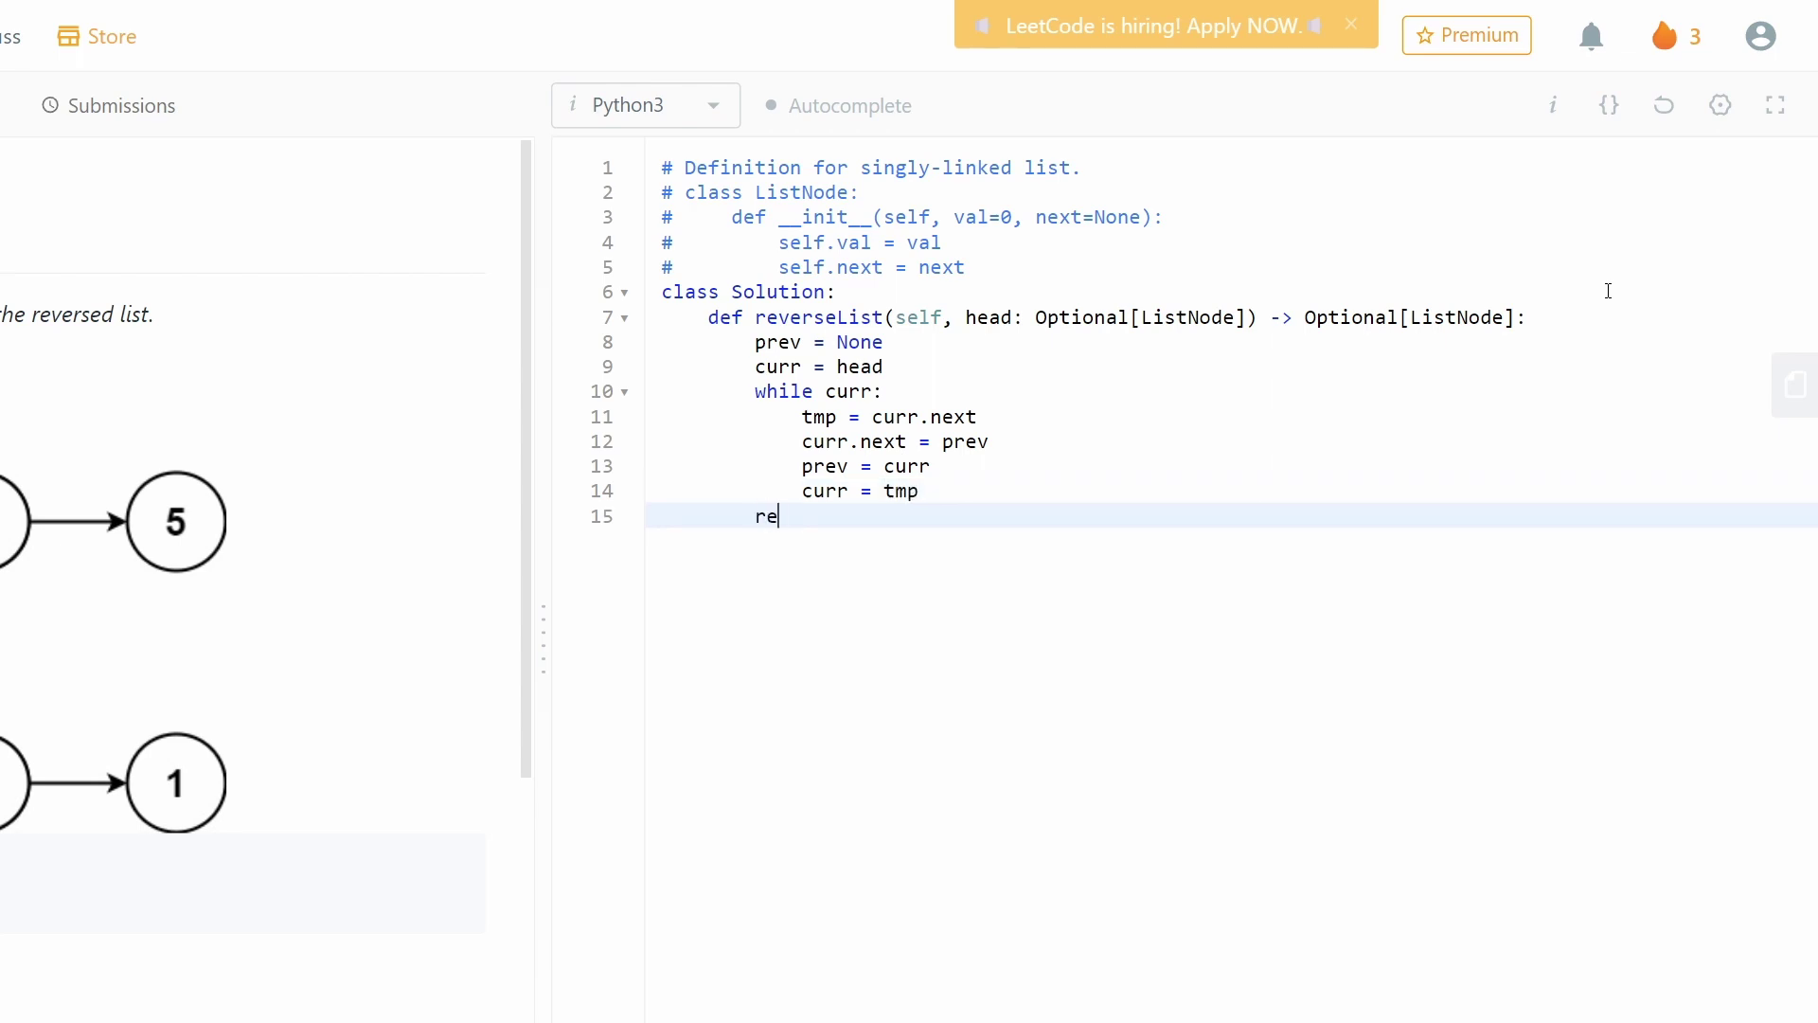
type("turn pre")
type("v")
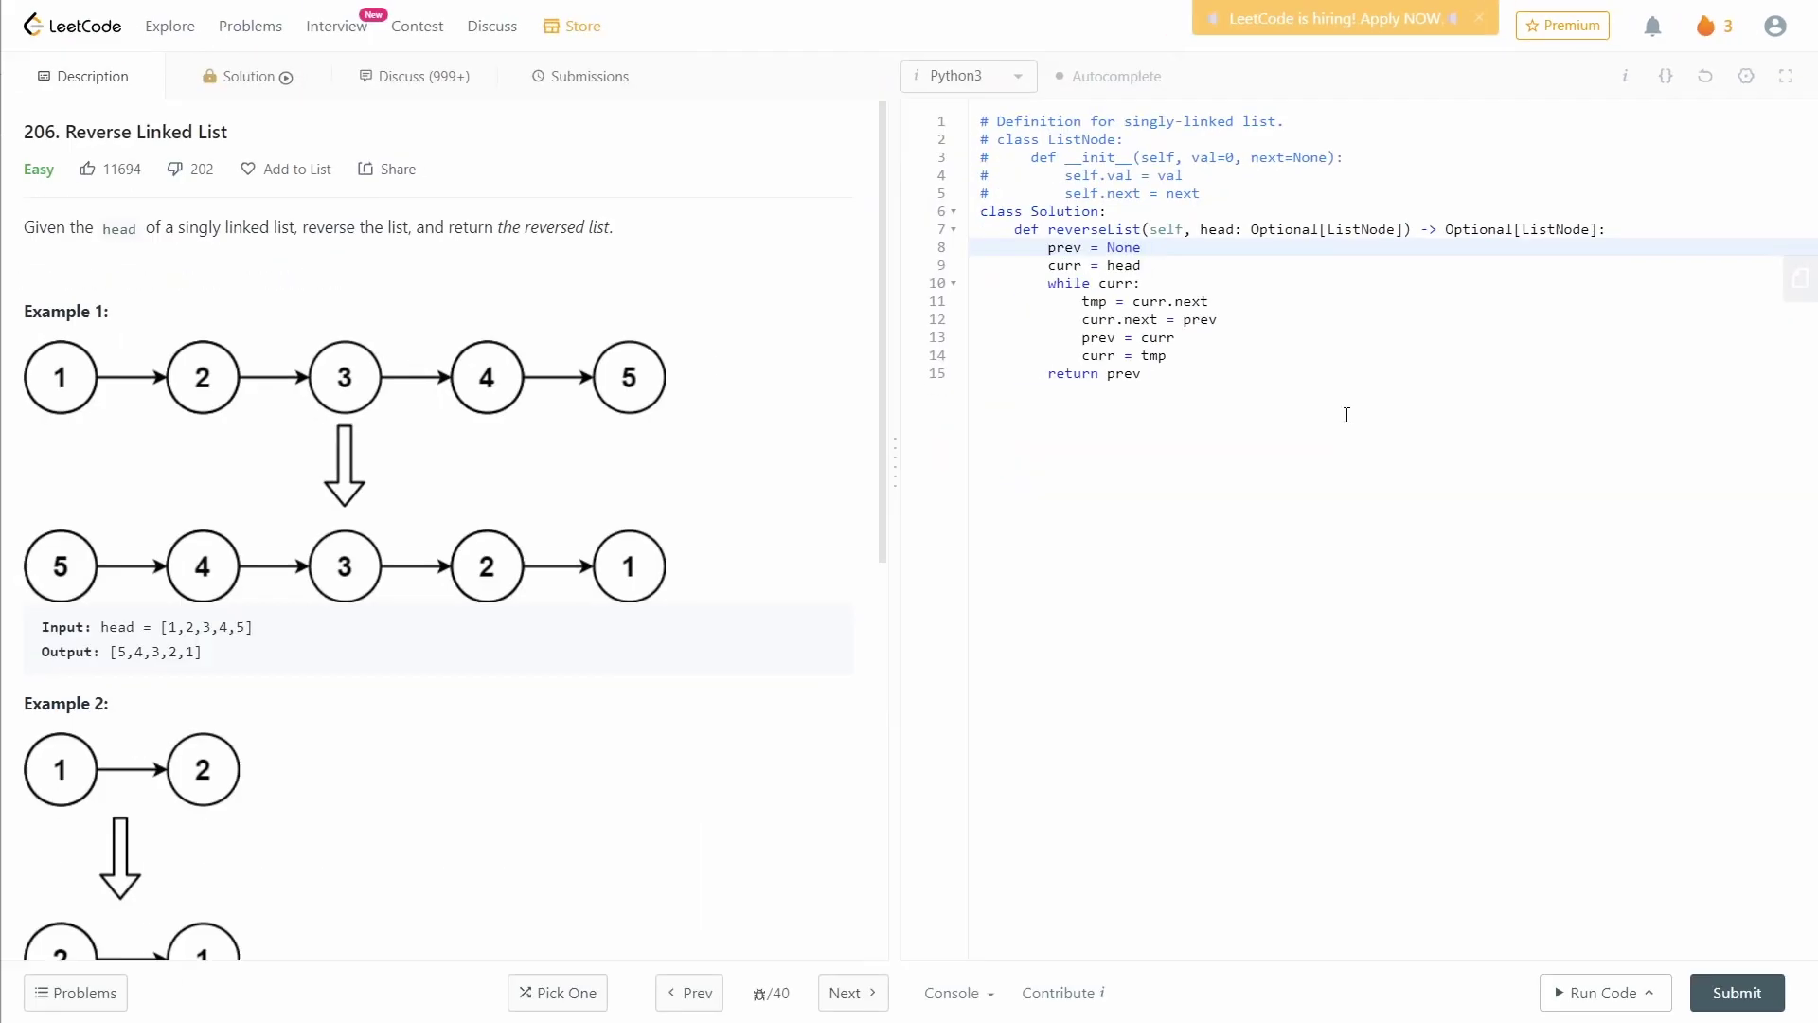
Run the code on the example test and confirm output [5,4,3,2,1].
left_click(1605, 992)
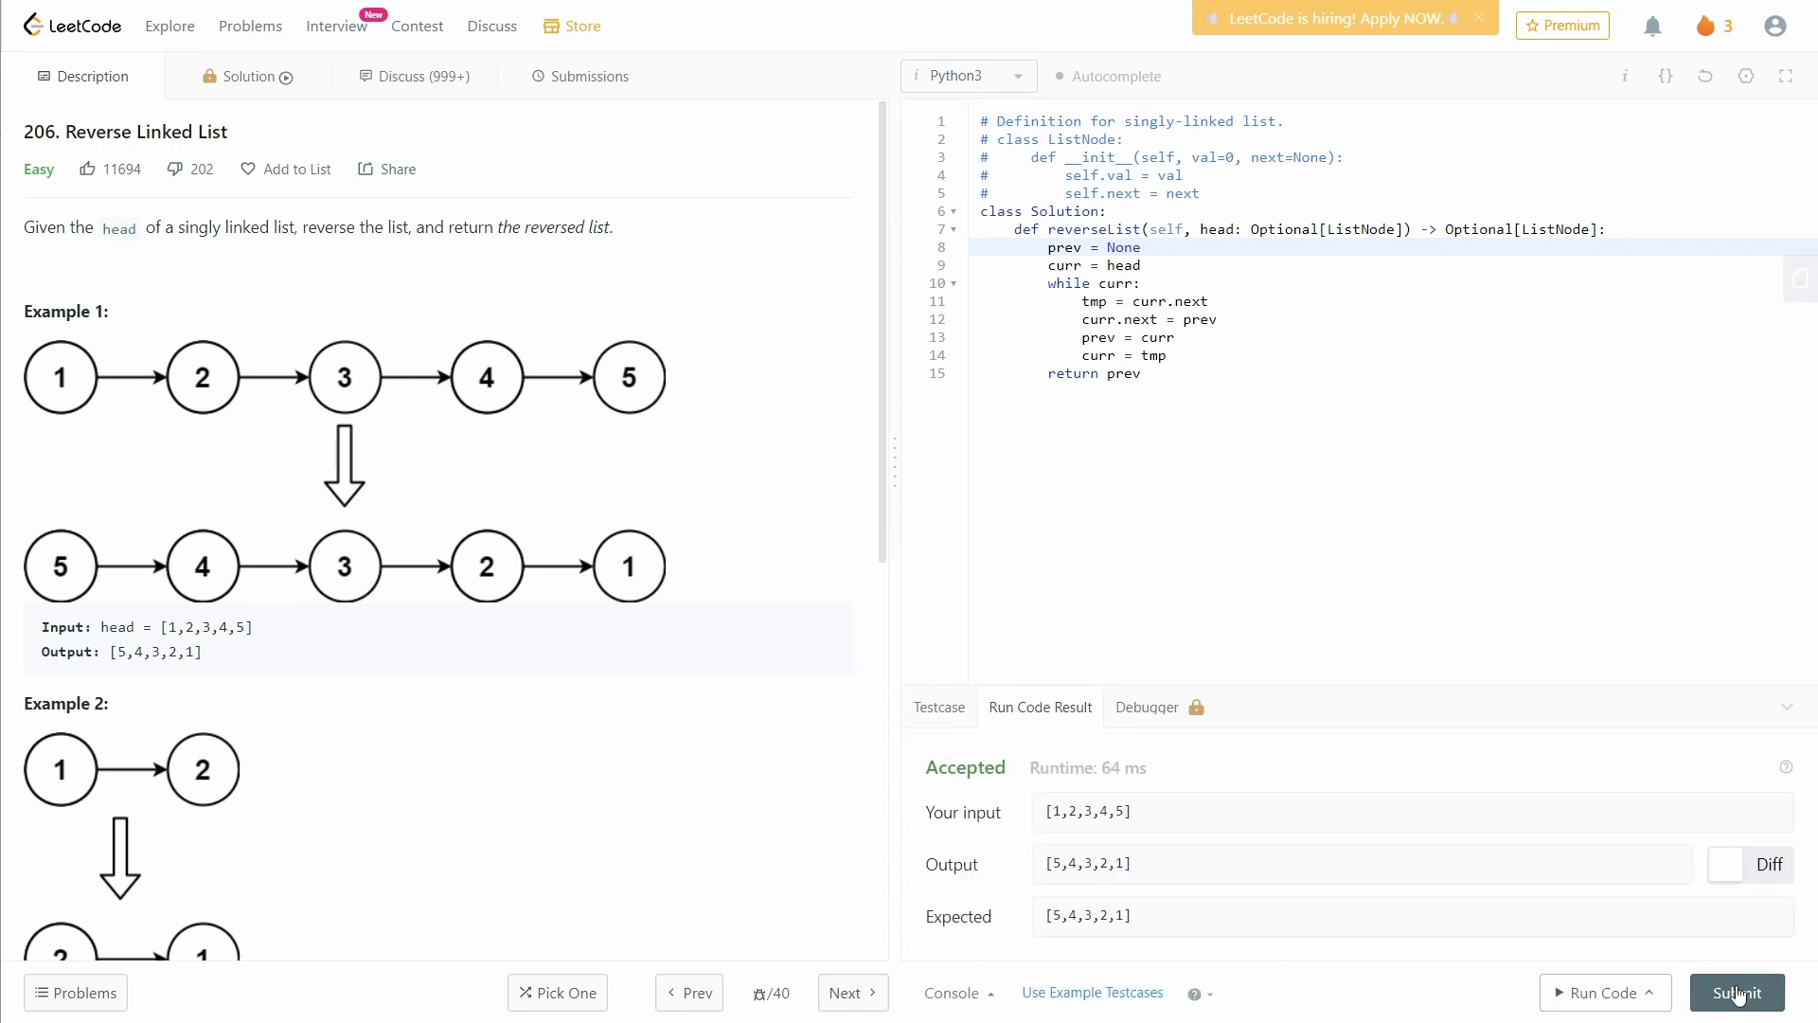
Submit the reverseList solution for judging.
left_click(1736, 994)
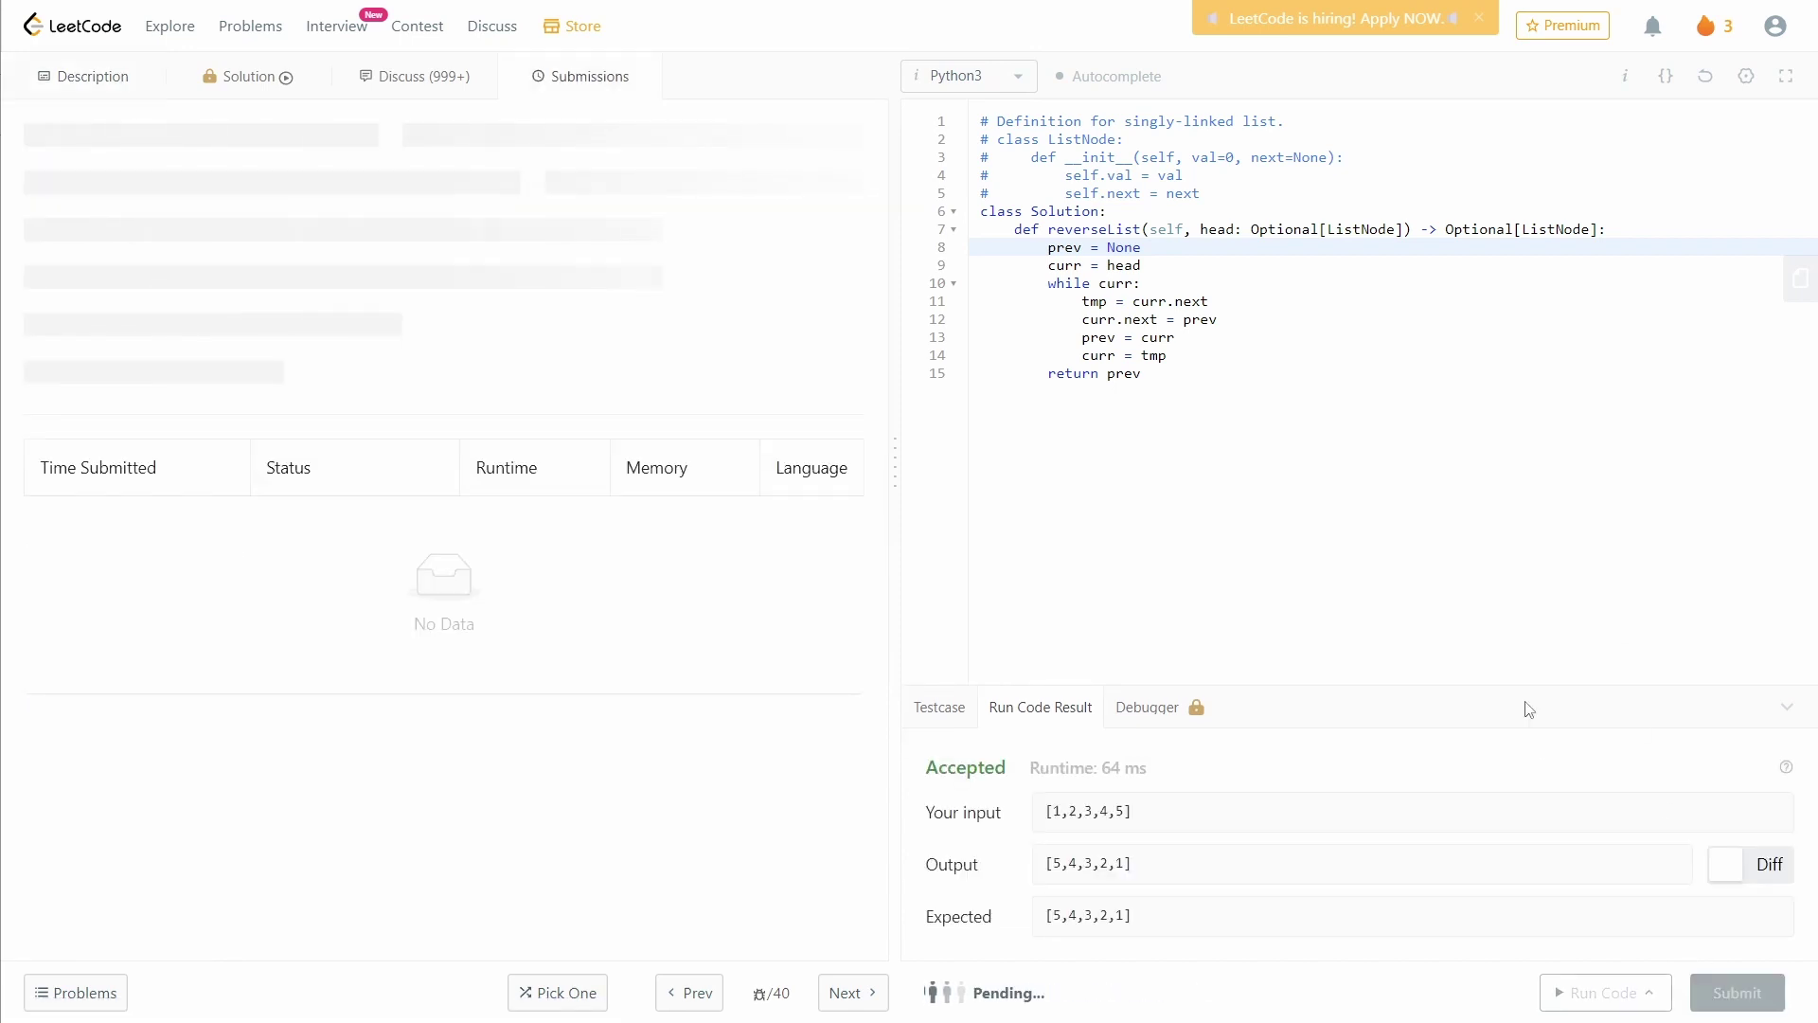